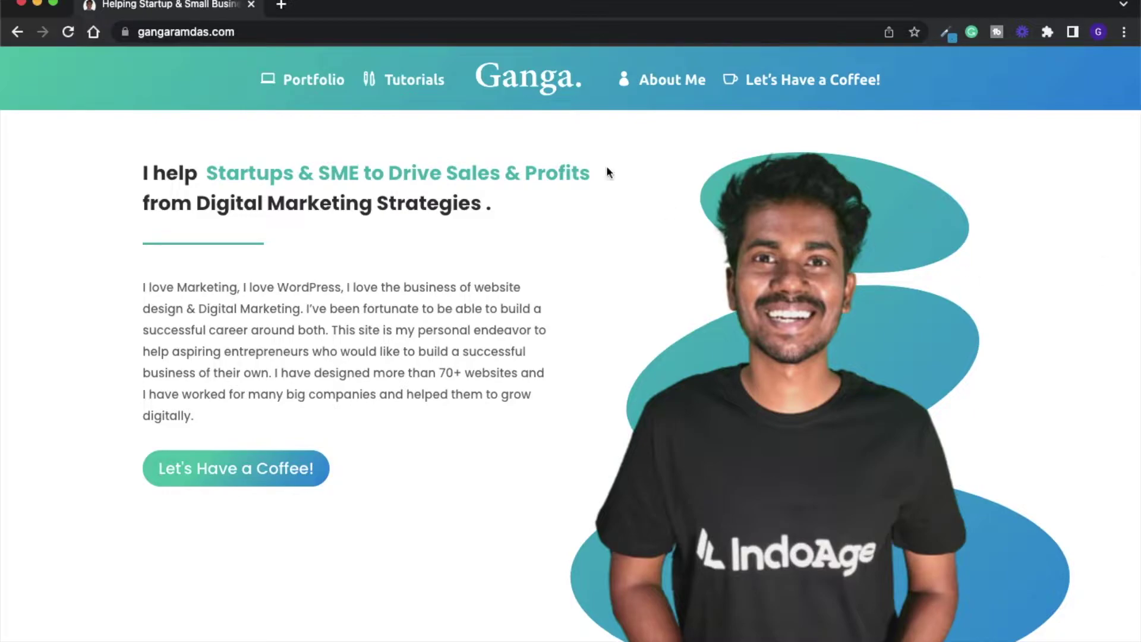
Step: Go to the site's /wp-admin address and fill in the saved login credentials
left_click(390, 33)
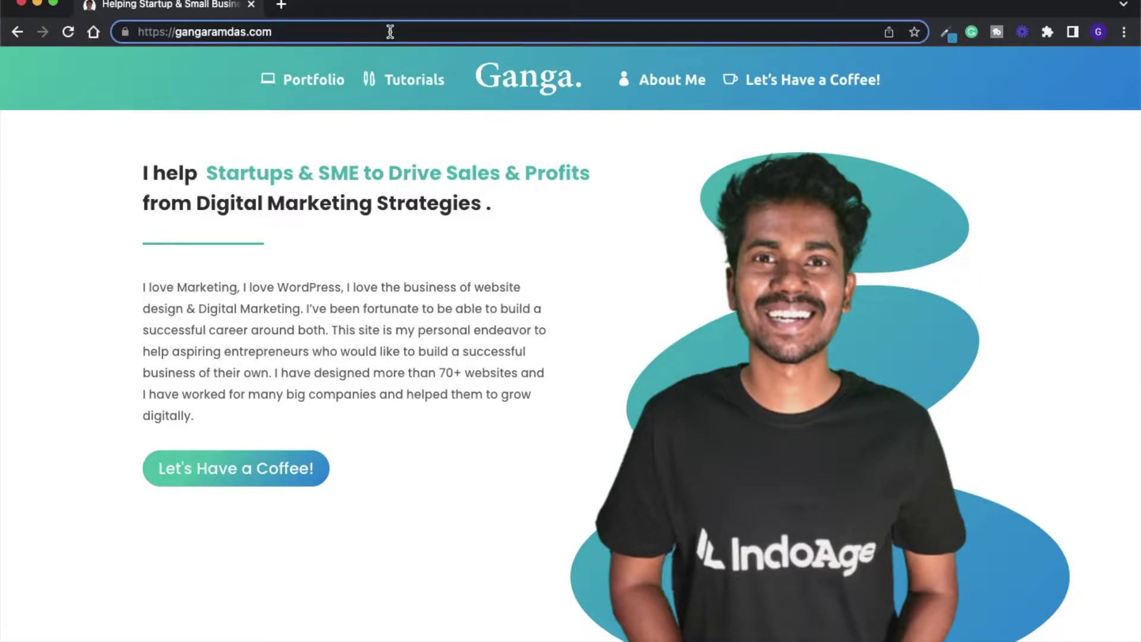
type("/wp-admin")
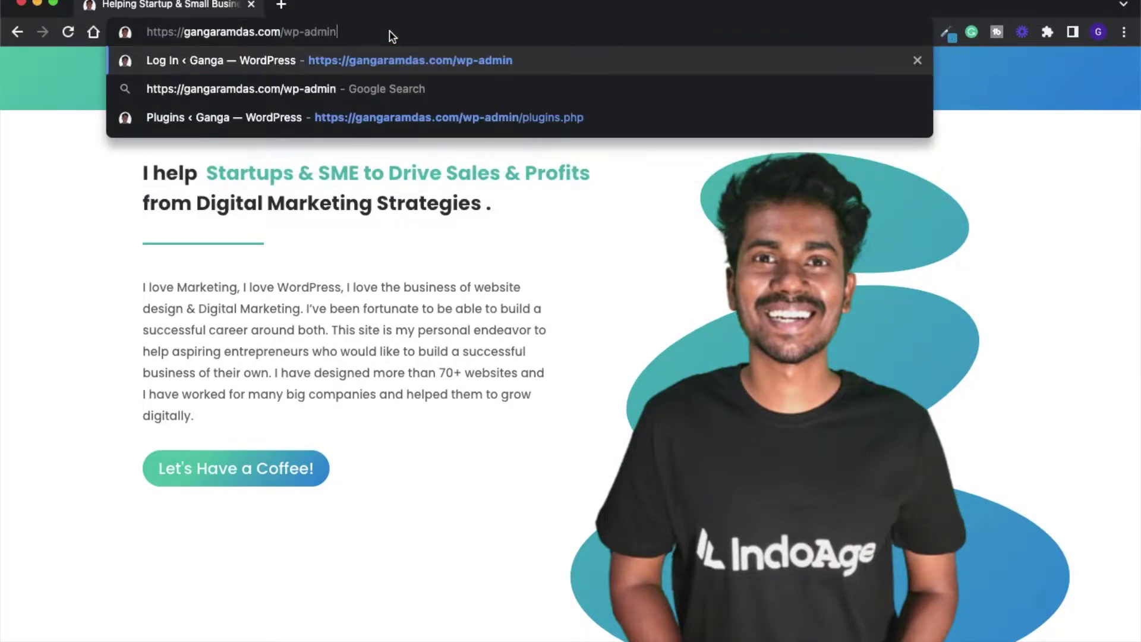
key("Return")
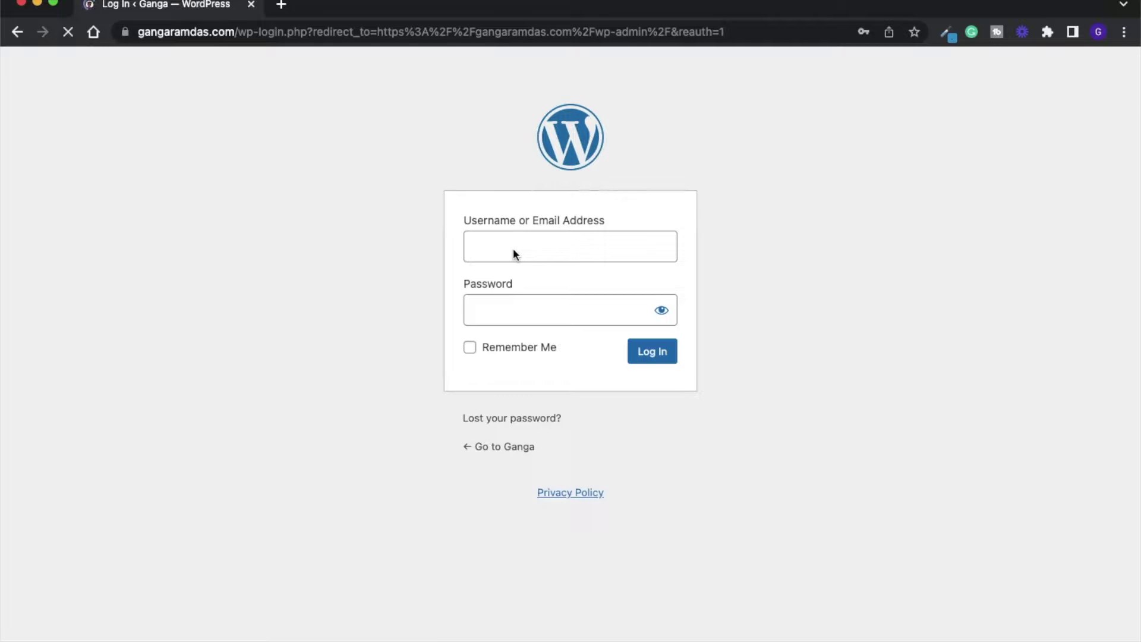
left_click(513, 248)
Step: Log in and open Appearance > Theme File Editor, showing Divi's style.css
left_click(658, 353)
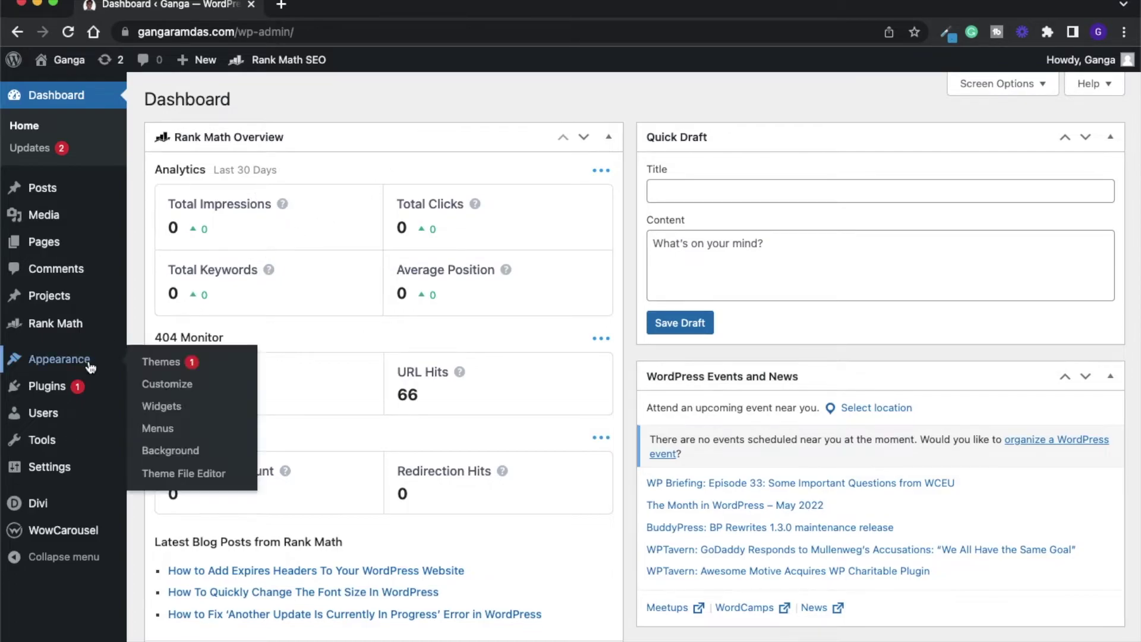
mouse_move(59, 358)
left_click(201, 478)
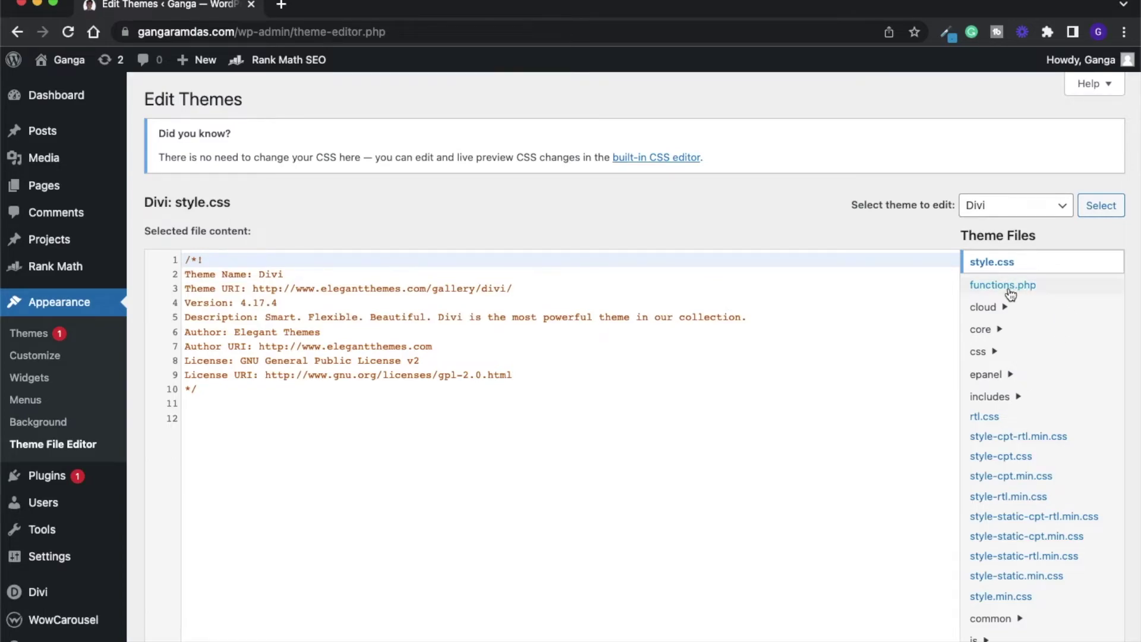
Step: Load the Divi theme's functions.php in the file editor
left_click(1010, 292)
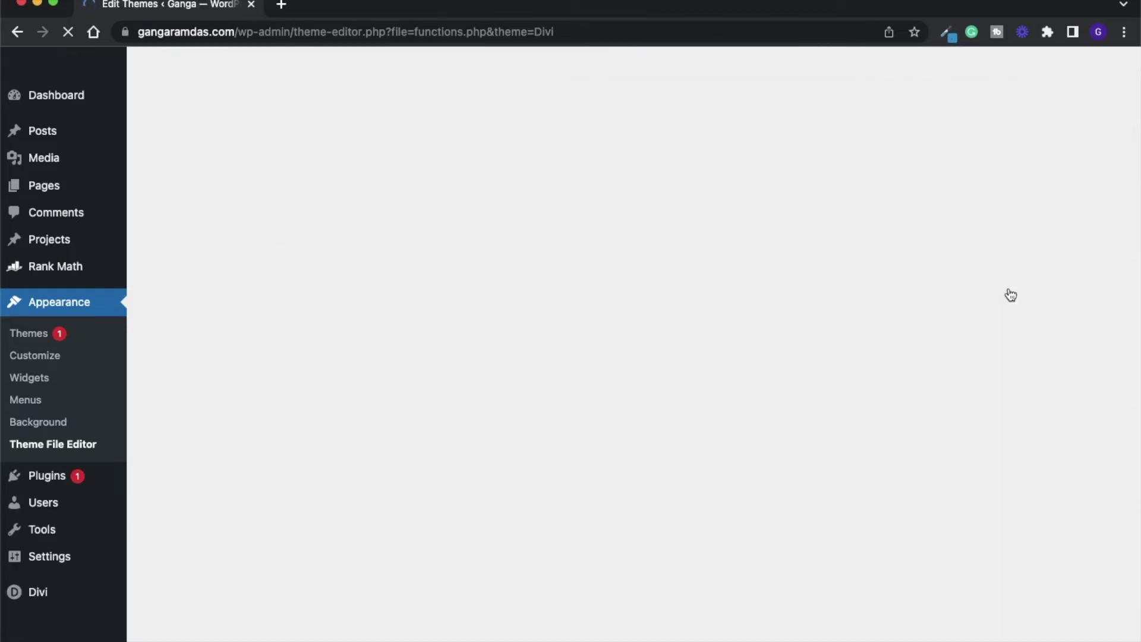
scroll(651, 514, "down", 10)
scroll(651, 446, "down", 10)
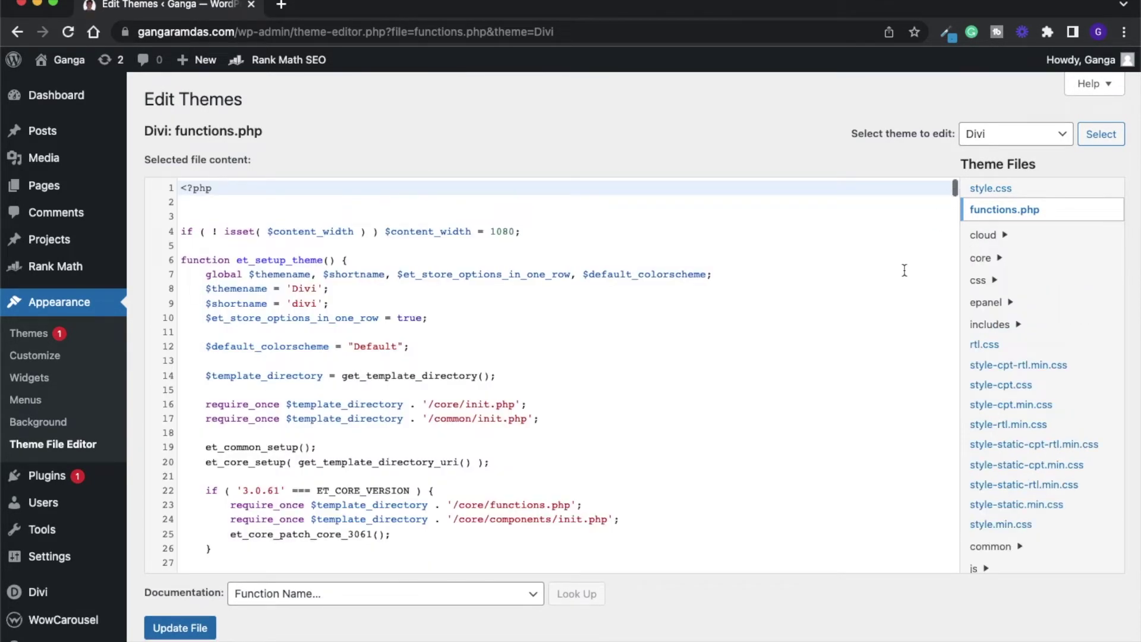
scroll(904, 268, "down", 10)
left_click_drag(954, 188, 954, 564)
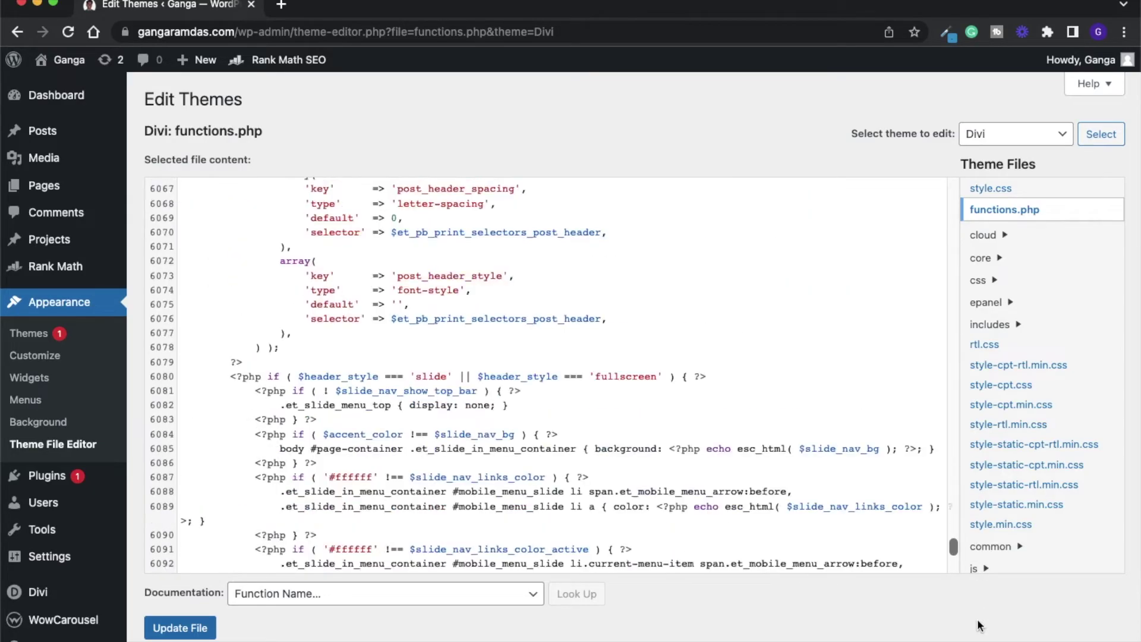
Step: Paste the cliff_remove_divi_project_post_type snippet at the end of functions.php, save, and reload
left_click(412, 555)
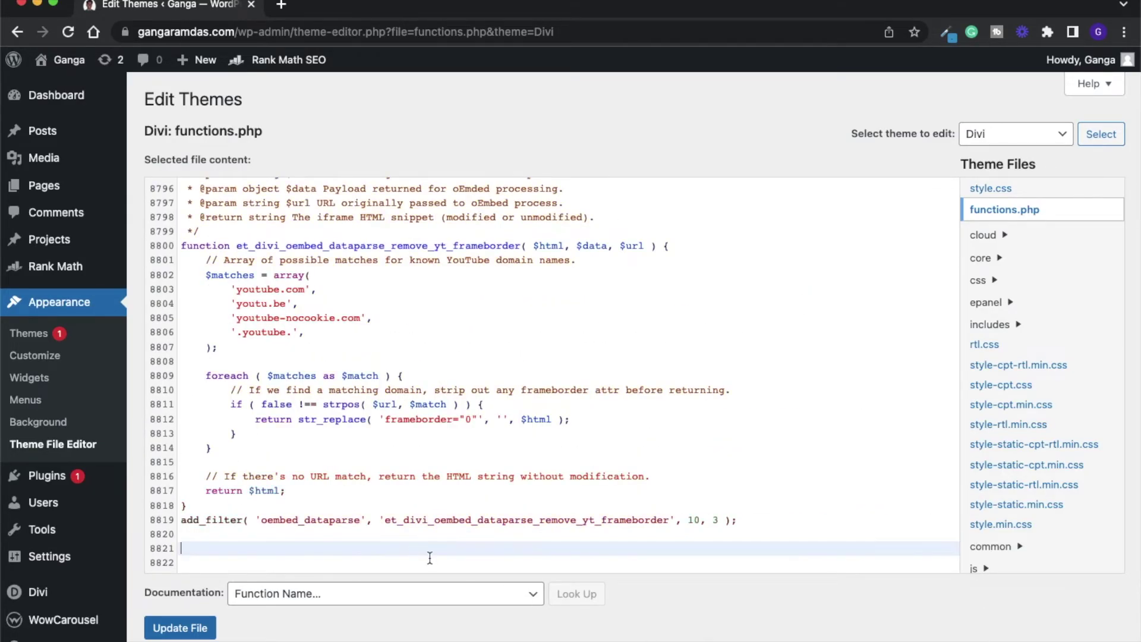
type("<?php add_action( 'init', 'cliff_remove_divi_project_post_type' );  if ( ! function_exists( 'cliff_remove_divi_project_post_type' ) ) {  /**  * Disable Divi's Project post type.  *  * Alternative option for post type (but not taxonomies): Use the 'et_builder_default_post_types' filter.  * wp-content/themes/Divi/includes/builder/core.php  *  * @link https://gist.github.com/cliffordp/718ec5fede29da940b5a2daaeb563817  */  function cliff_remove_divi_project_post_type(){  unregister_post_type( 'project' );  unregister_taxonomy( 'project_category' );  unregister_taxonomy( 'project_tag' );  } }")
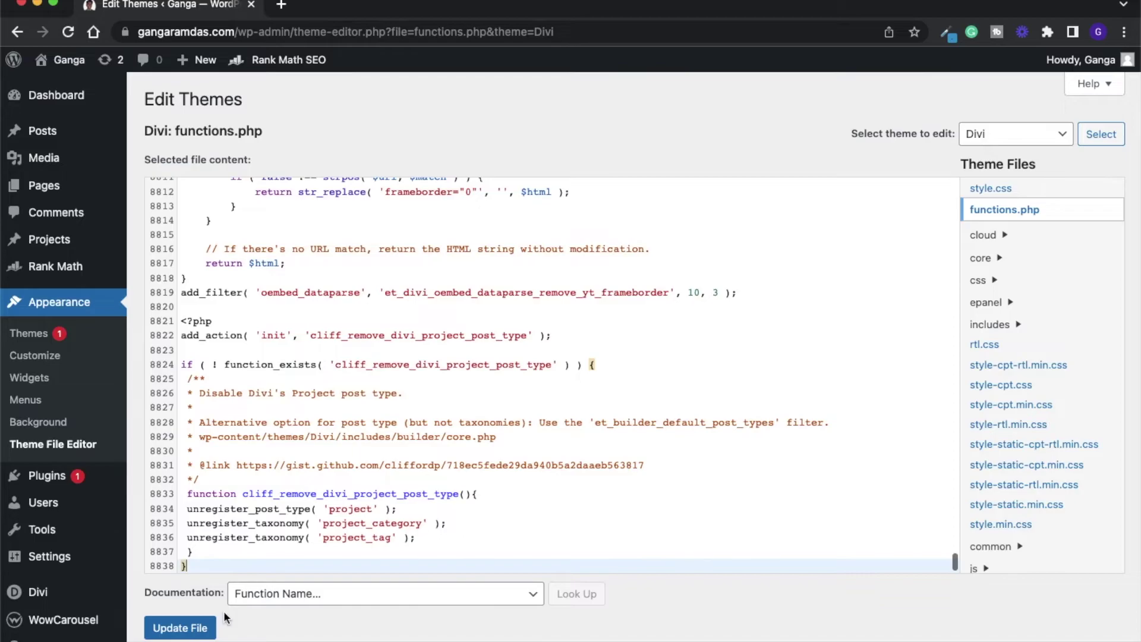
left_click(179, 628)
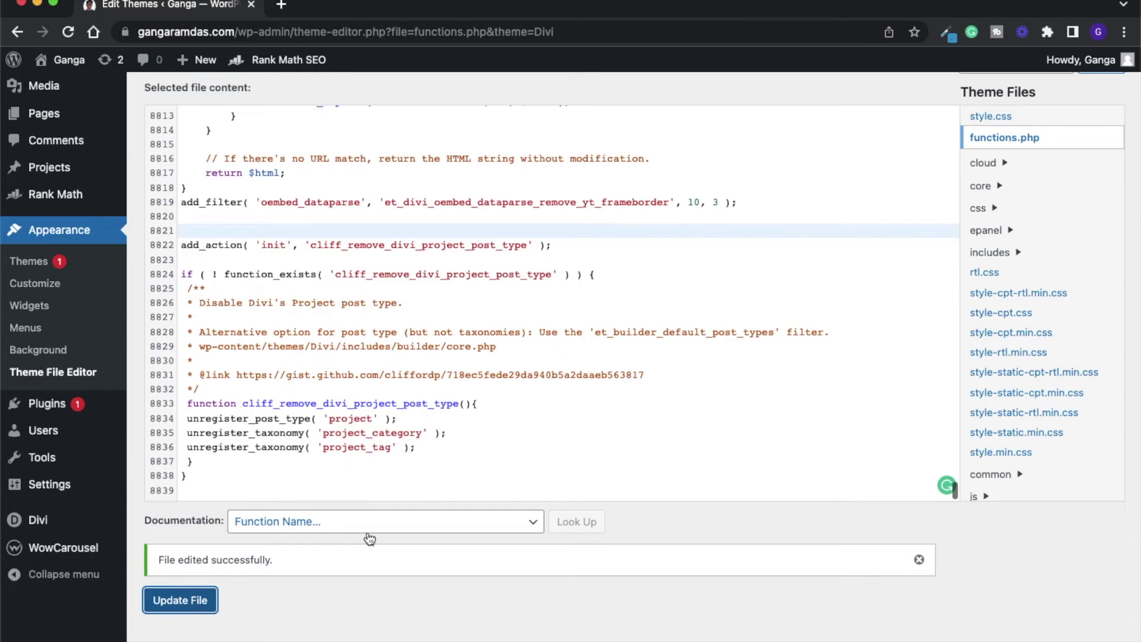
key("F5")
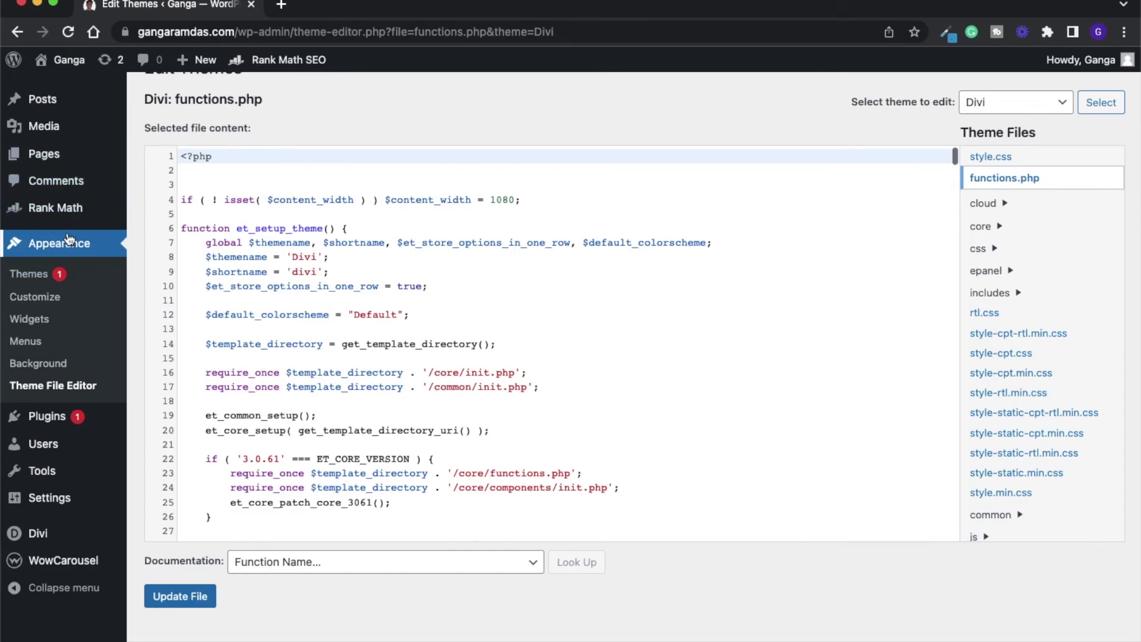
Step: Open the Ganga site's public homepage from the admin bar
left_click(69, 59)
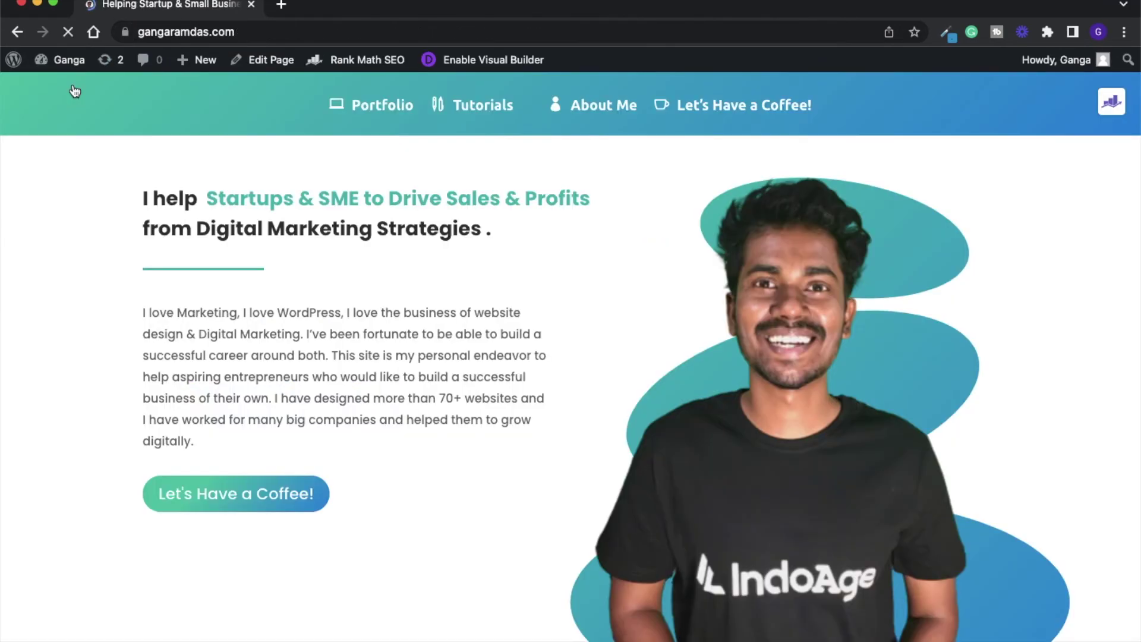